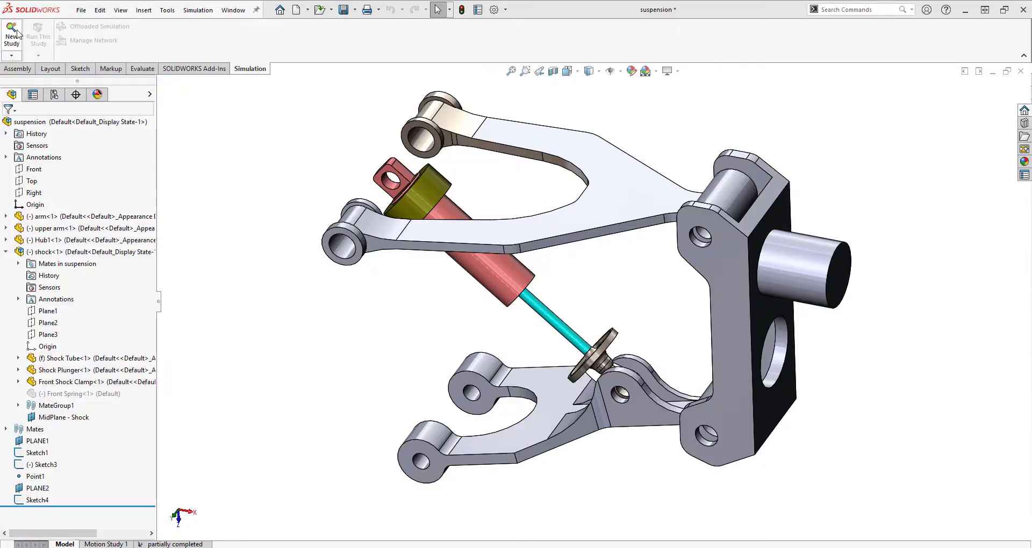
Create the Static Demo study and add a spring connector on the shock.
{"action": "left_click", "coordinate": [18, 34]}
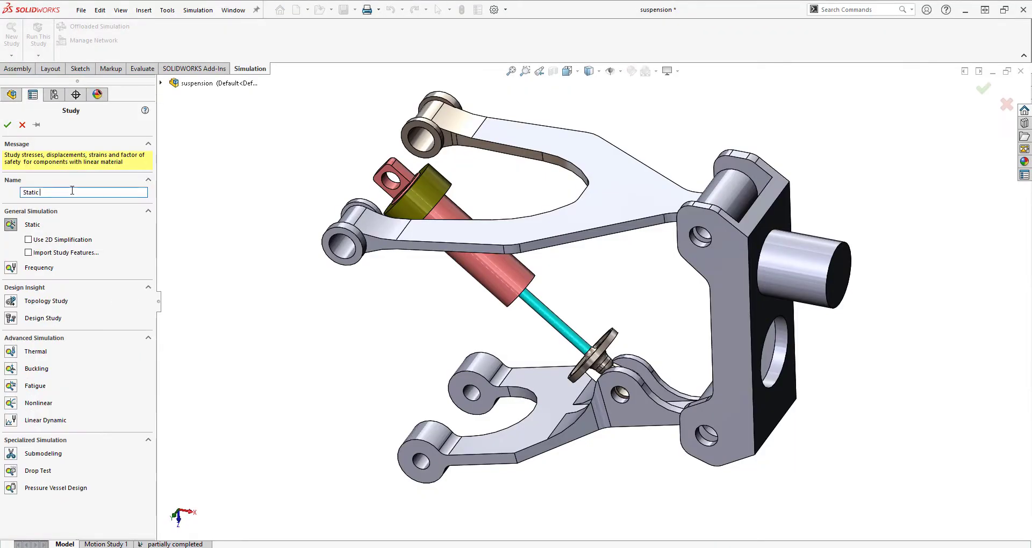
{"action": "left_click", "coordinate": [8, 125]}
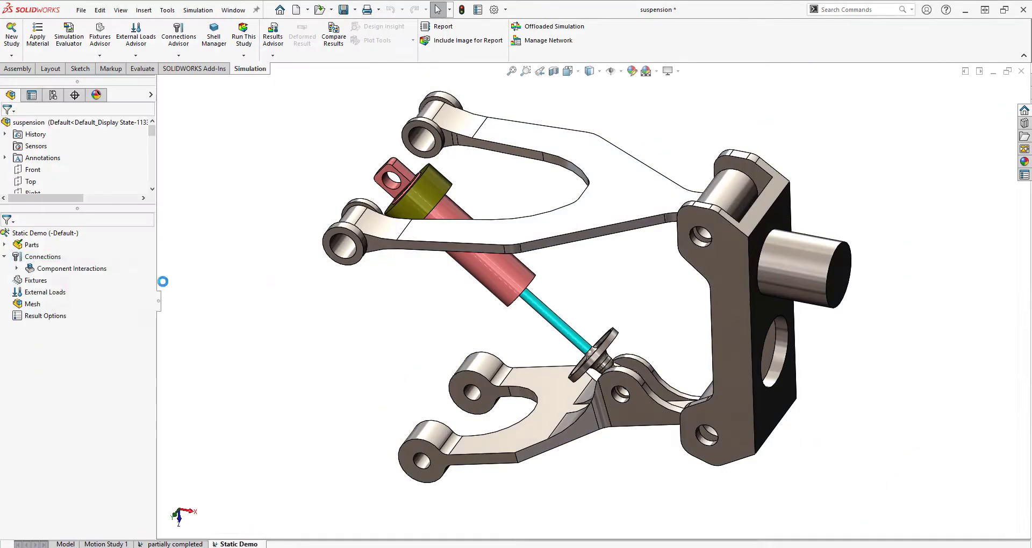
{"action": "right_click", "coordinate": [34, 258]}
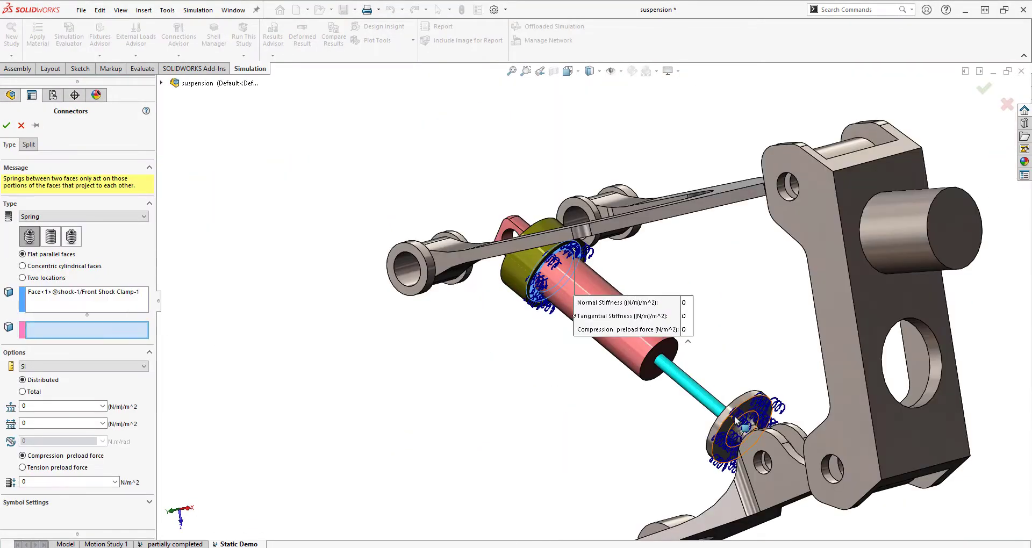
{"action": "key", "text": "Return"}
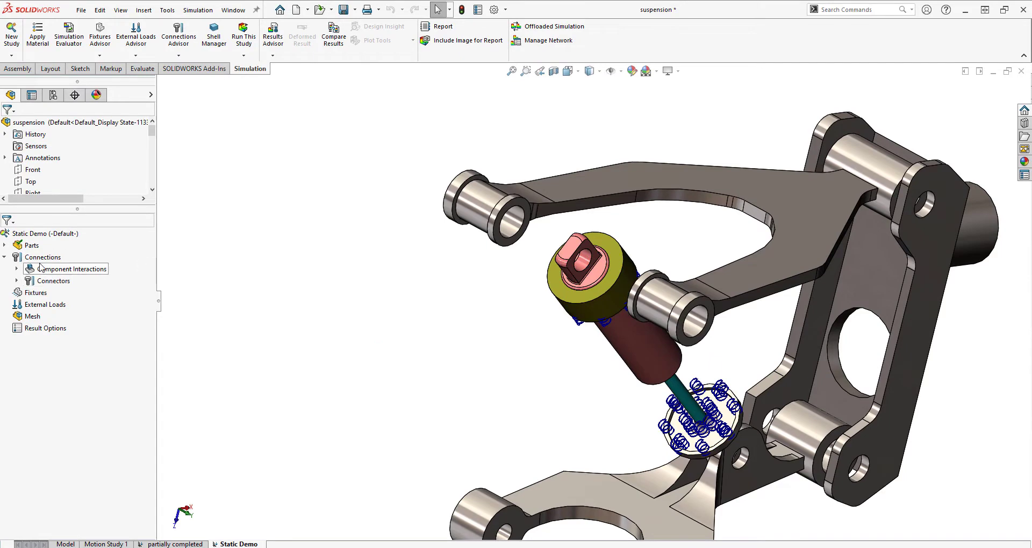
{"action": "double_click", "coordinate": [59, 278]}
{"action": "left_click", "coordinate": [6, 125]}
Add pin connectors at the lower arm–hub, upper arm–hub and shock tube–plunger joints.
{"action": "right_click", "coordinate": [43, 258]}
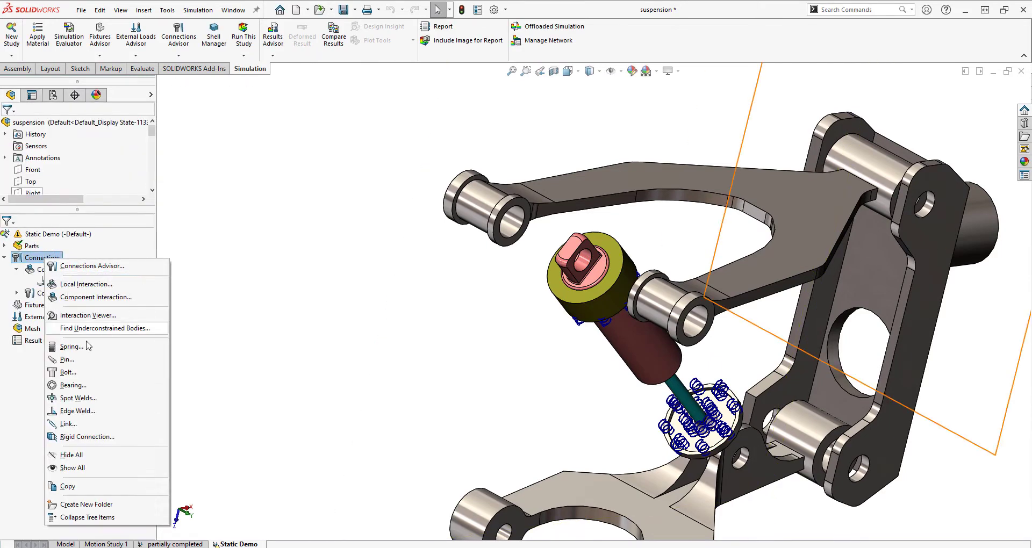
{"action": "left_click", "coordinate": [66, 359]}
{"action": "left_click", "coordinate": [558, 340]}
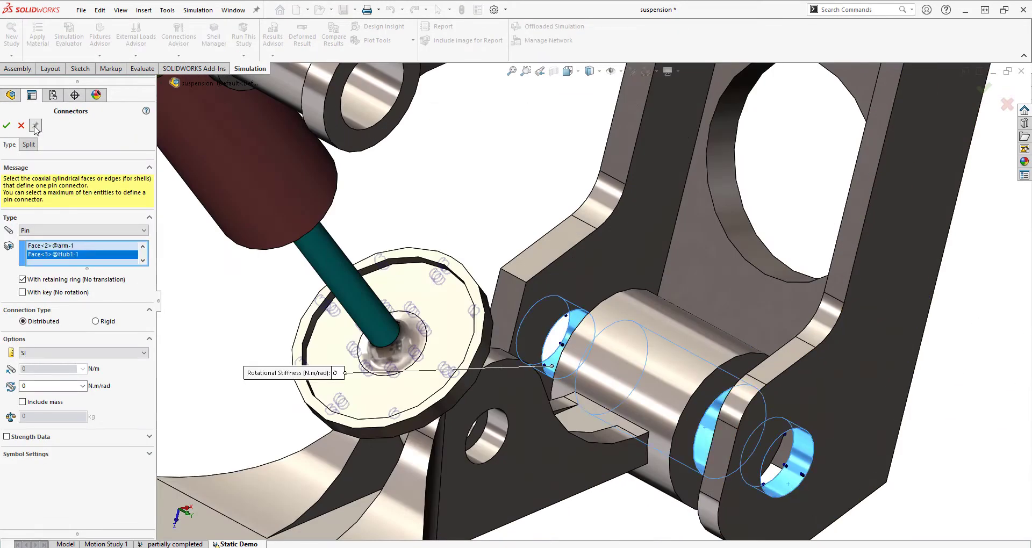
{"action": "left_click", "coordinate": [6, 125]}
{"action": "scroll", "coordinate": [547, 352], "scroll_direction": "down", "scroll_amount": 5}
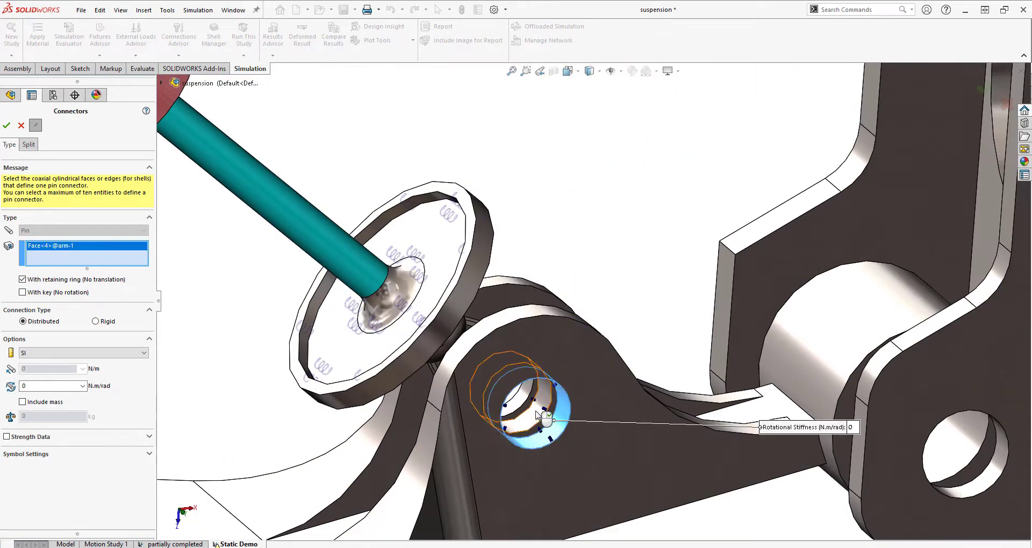
{"action": "left_click", "coordinate": [6, 125]}
{"action": "scroll", "coordinate": [599, 191], "scroll_direction": "down", "scroll_amount": 5}
{"action": "left_click", "coordinate": [597, 188]}
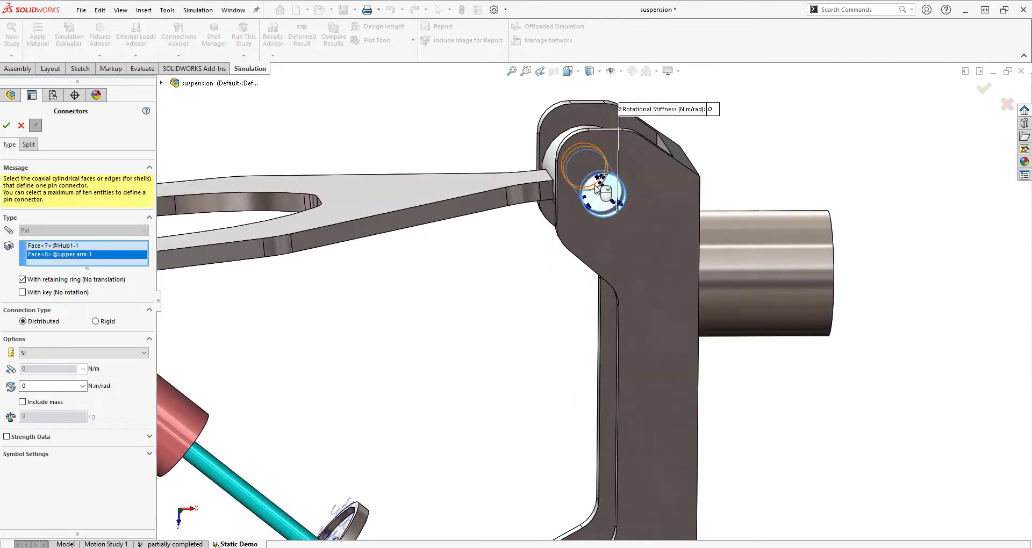
{"action": "left_click", "coordinate": [12, 126]}
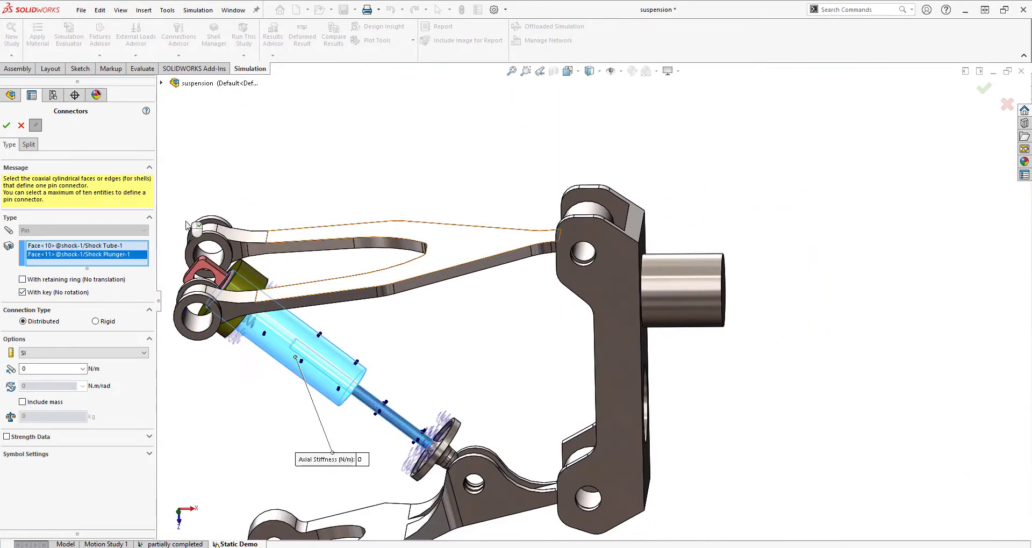
{"action": "left_click", "coordinate": [6, 125]}
{"action": "left_click", "coordinate": [7, 126]}
{"action": "right_click", "coordinate": [54, 293]}
Fix the upper arm hole face with a fixed hinge.
{"action": "right_click", "coordinate": [35, 377]}
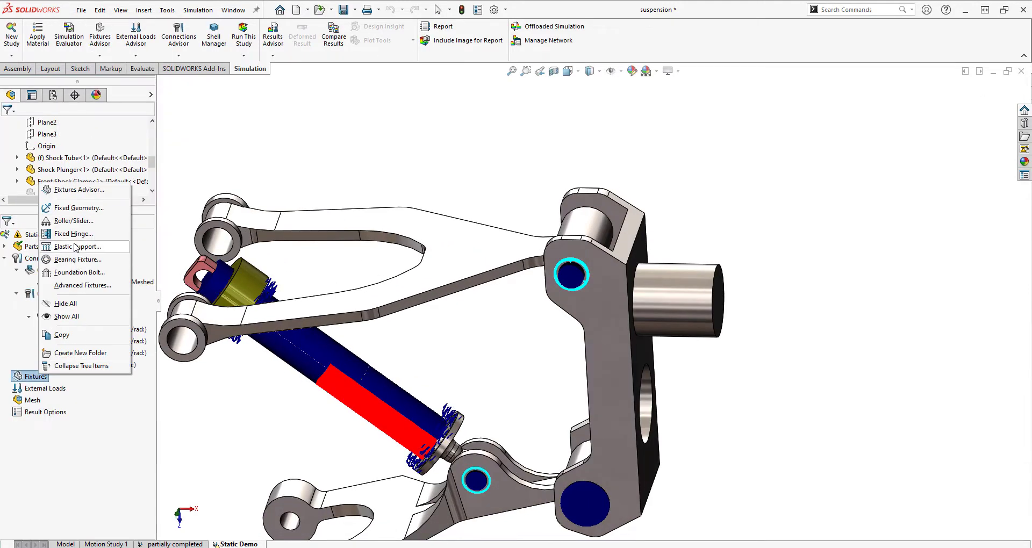
{"action": "left_click", "coordinate": [81, 237]}
{"action": "left_click", "coordinate": [200, 280]}
{"action": "left_click", "coordinate": [6, 125]}
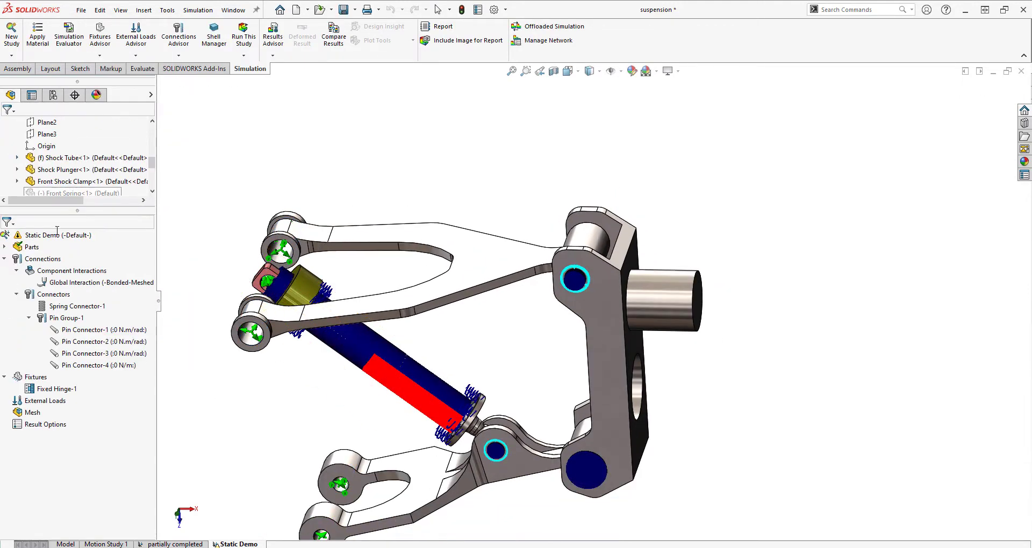
{"action": "right_click", "coordinate": [43, 259]}
{"action": "left_click", "coordinate": [205, 518]}
Apply a force on the hub face, directed by a reference face.
{"action": "right_click", "coordinate": [45, 282]}
{"action": "left_click", "coordinate": [70, 295]}
{"action": "left_click", "coordinate": [663, 301]}
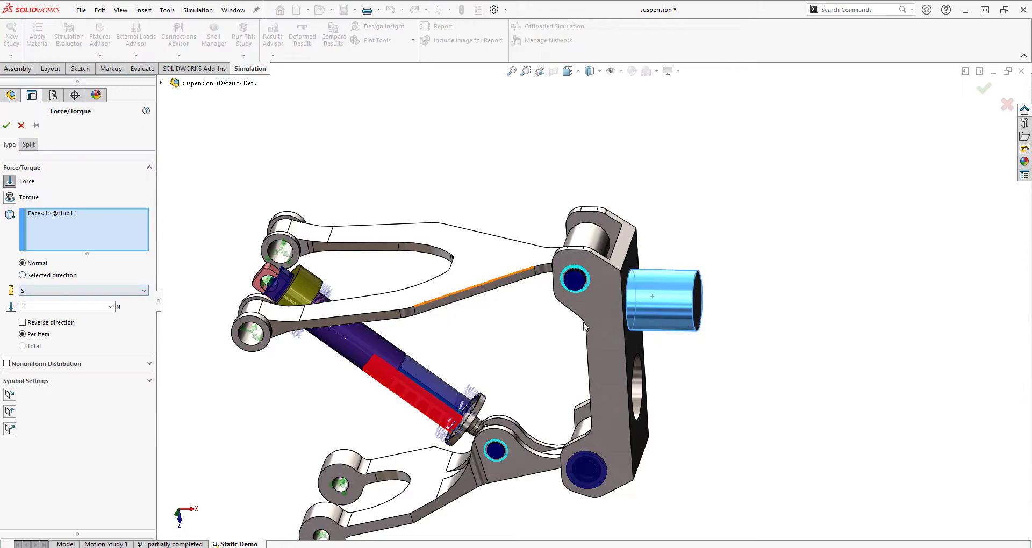
{"action": "left_click", "coordinate": [604, 327]}
{"action": "left_click", "coordinate": [31, 380]}
{"action": "left_click", "coordinate": [6, 126]}
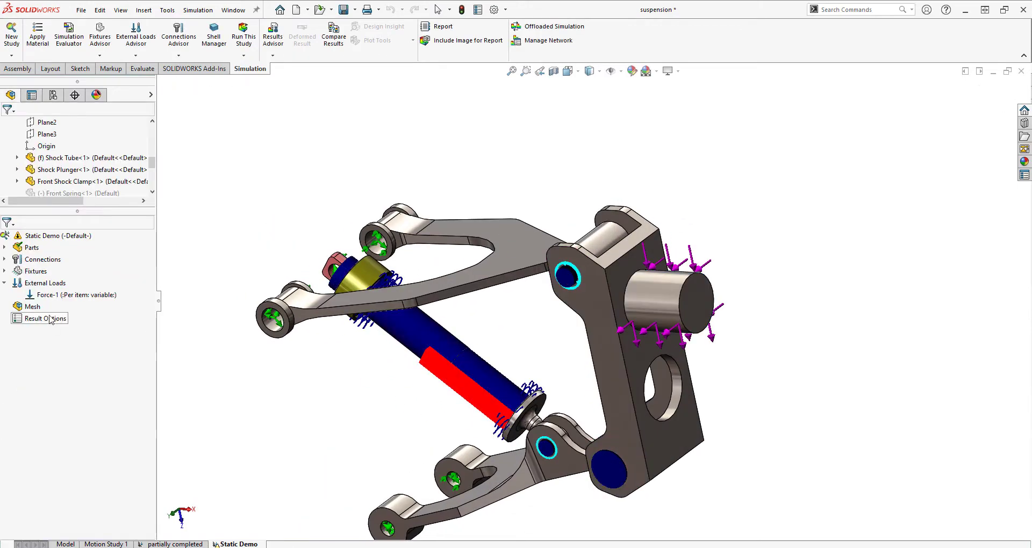
Mesh and solve the study, keep the results, and animate the von Mises stress plot.
{"action": "right_click", "coordinate": [47, 383]}
{"action": "left_click", "coordinate": [80, 331]}
{"action": "left_click", "coordinate": [7, 125]}
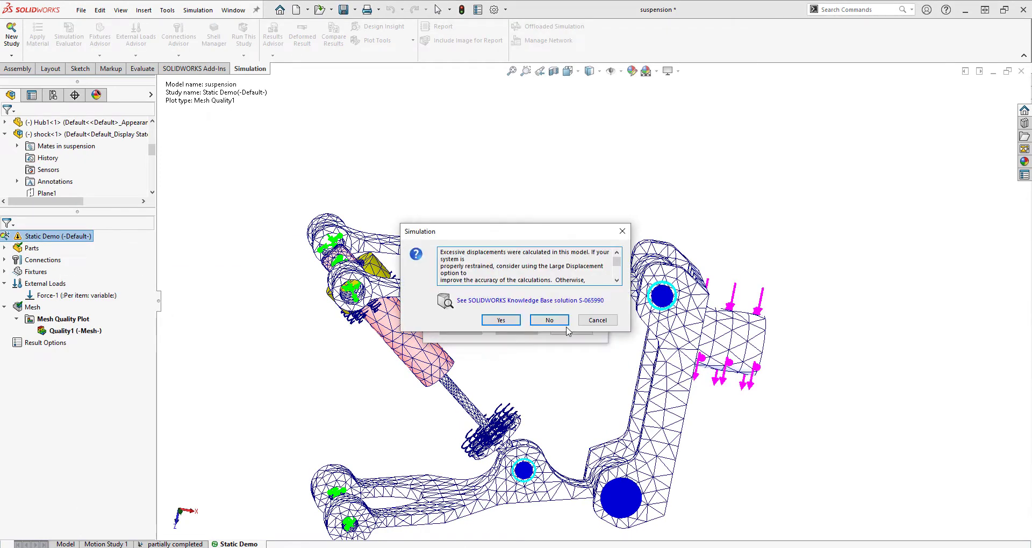
{"action": "left_click", "coordinate": [547, 320]}
{"action": "left_click", "coordinate": [115, 193]}
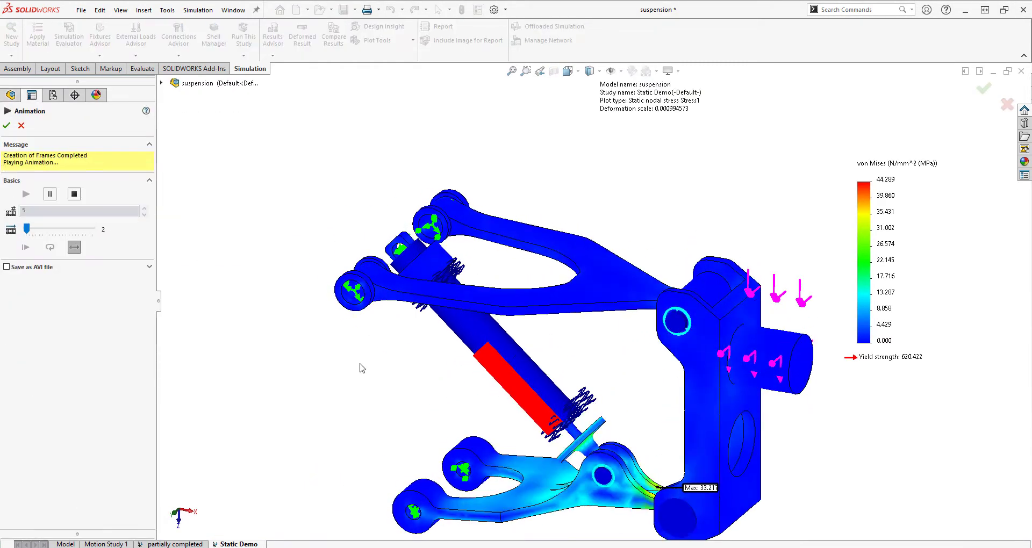
Watch the FullBase frame's first mode-shape animation from another angle, then close it.
{"action": "left_click", "coordinate": [7, 126]}
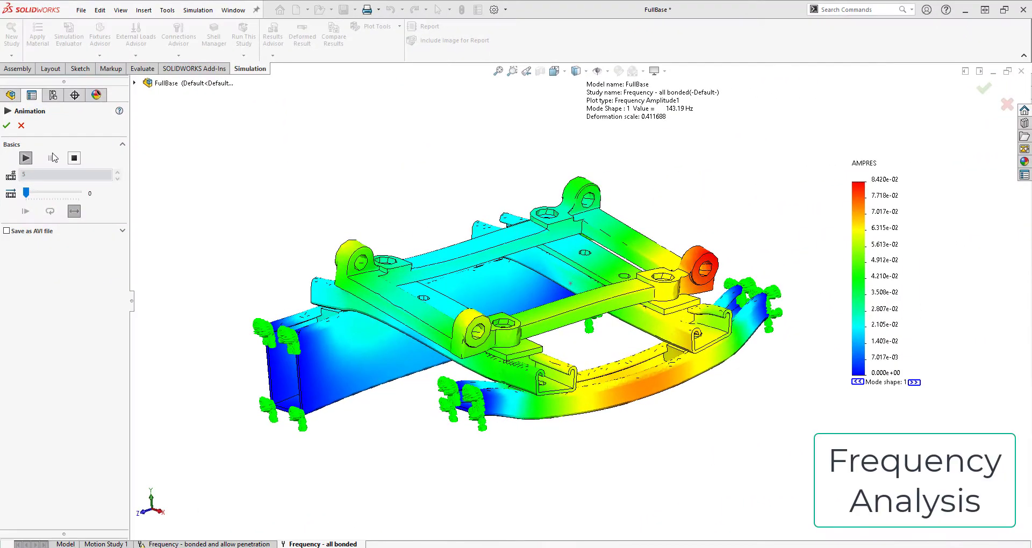
{"action": "mouse_move", "coordinate": [596, 410]}
{"action": "middle_mouse_down"}
{"action": "mouse_move", "coordinate": [429, 417]}
{"action": "mouse_move", "coordinate": [398, 389]}
{"action": "middle_mouse_up"}
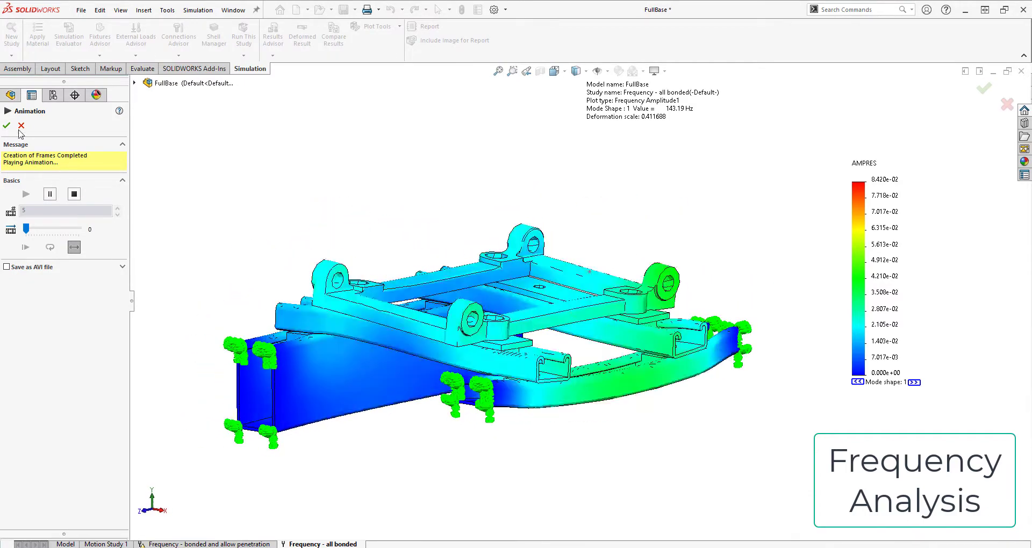
{"action": "left_click", "coordinate": [7, 125]}
List the five resonant frequencies and move the List Modes dialog off the model.
{"action": "right_click", "coordinate": [30, 388]}
{"action": "left_click", "coordinate": [70, 252]}
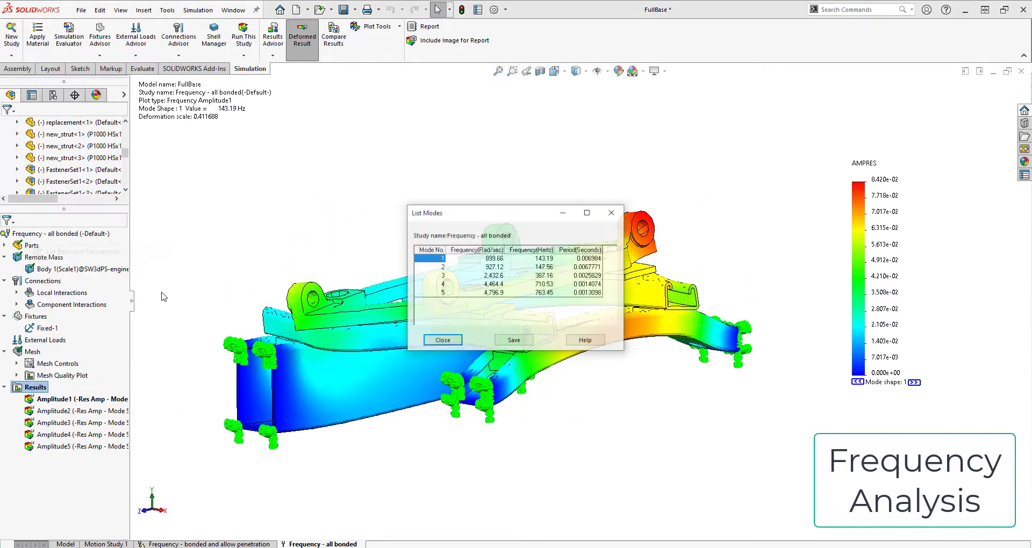
{"action": "left_click_drag", "start_coordinate": [455, 208], "coordinate": [326, 104]}
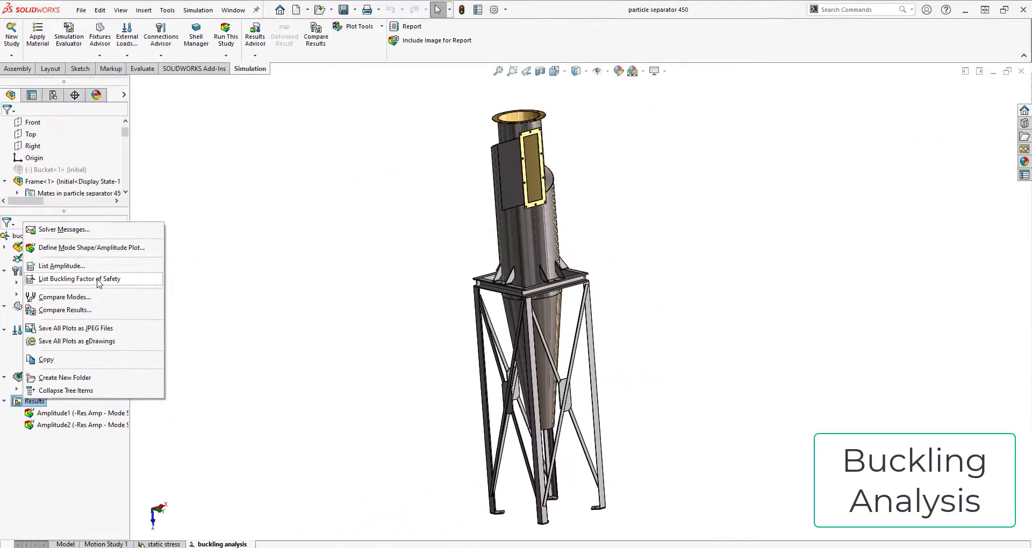
List the particle separator's buckling factors of safety, then close the list.
{"action": "left_click_drag", "start_coordinate": [454, 216], "coordinate": [307, 193]}
{"action": "left_click", "coordinate": [299, 234]}
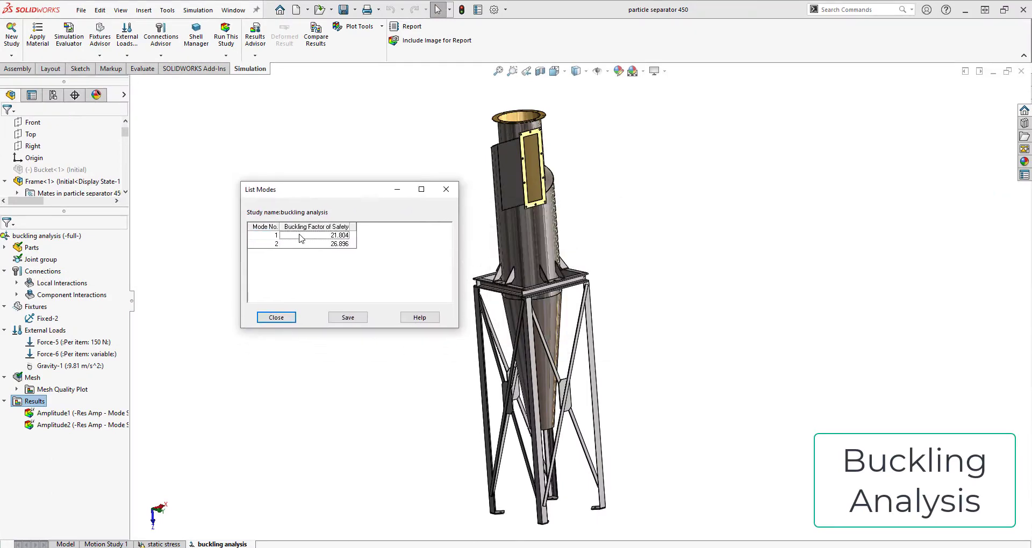
{"action": "left_click", "coordinate": [445, 190]}
Show and animate the Amplitude1 and Amplitude2 buckling mode shapes.
{"action": "double_click", "coordinate": [97, 418]}
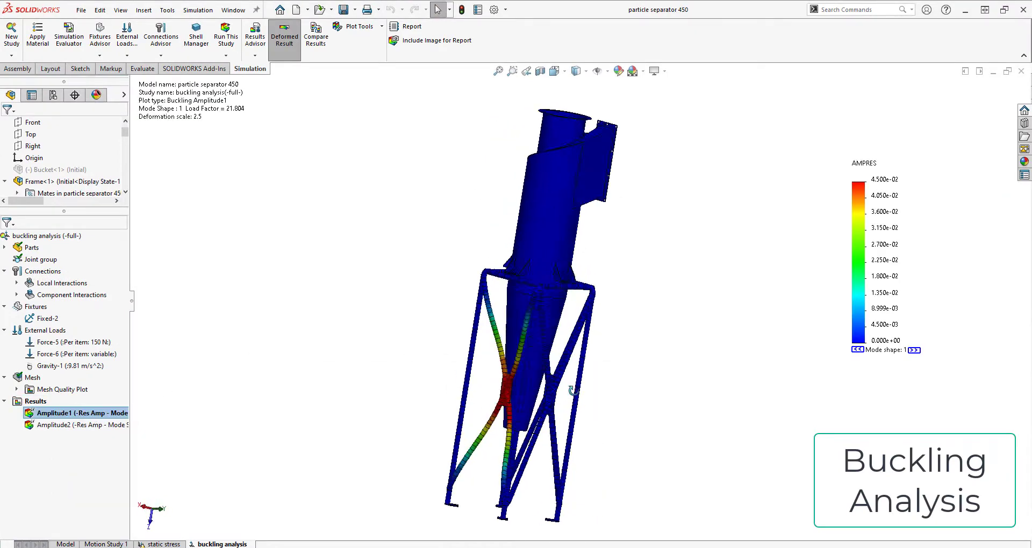
{"action": "right_click", "coordinate": [53, 413]}
{"action": "left_click", "coordinate": [81, 225]}
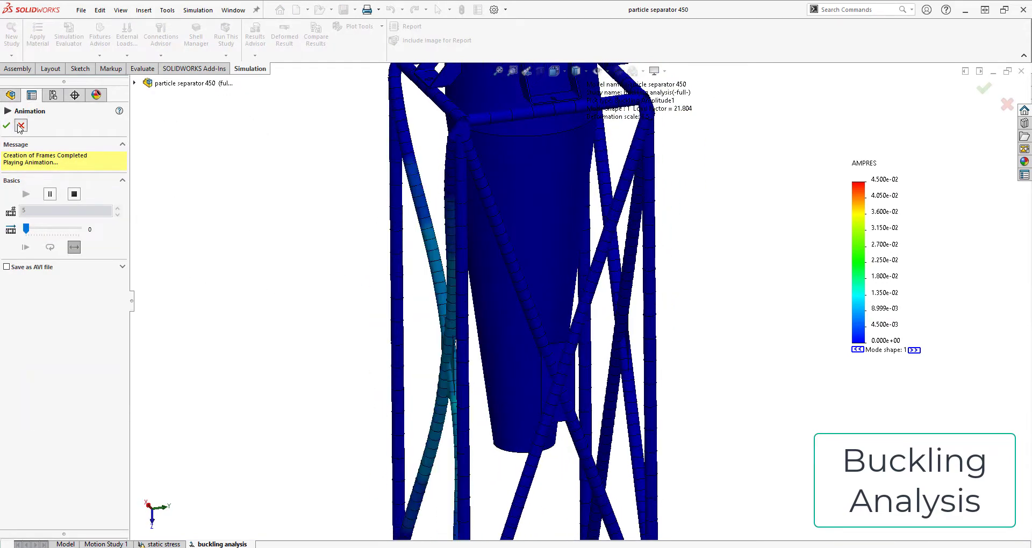
{"action": "left_click", "coordinate": [21, 125]}
{"action": "double_click", "coordinate": [84, 425]}
{"action": "right_click", "coordinate": [85, 425]}
{"action": "left_click", "coordinate": [113, 239]}
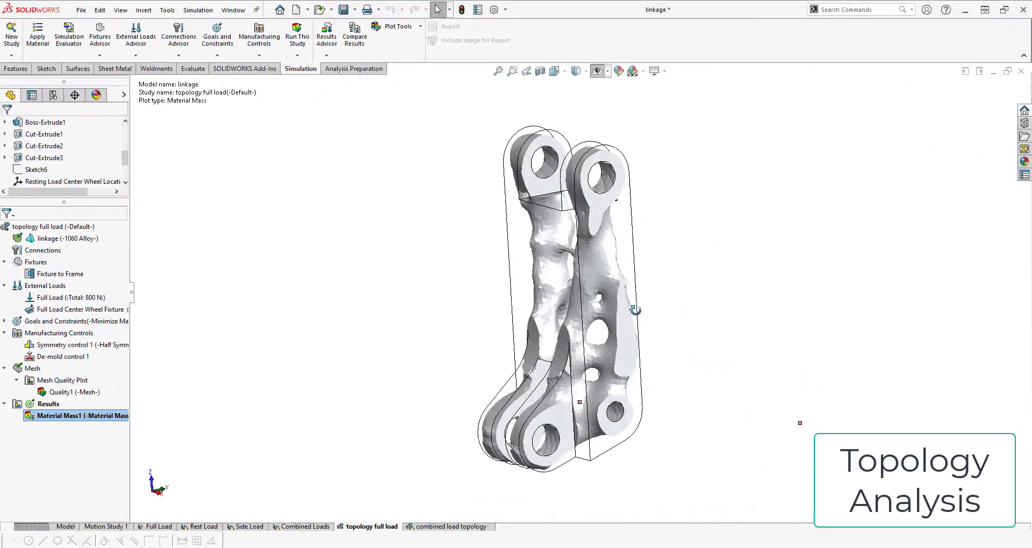
In Material Mass, move the Heavy/Light slider slightly toward Heavy and confirm.
{"action": "right_click", "coordinate": [90, 417]}
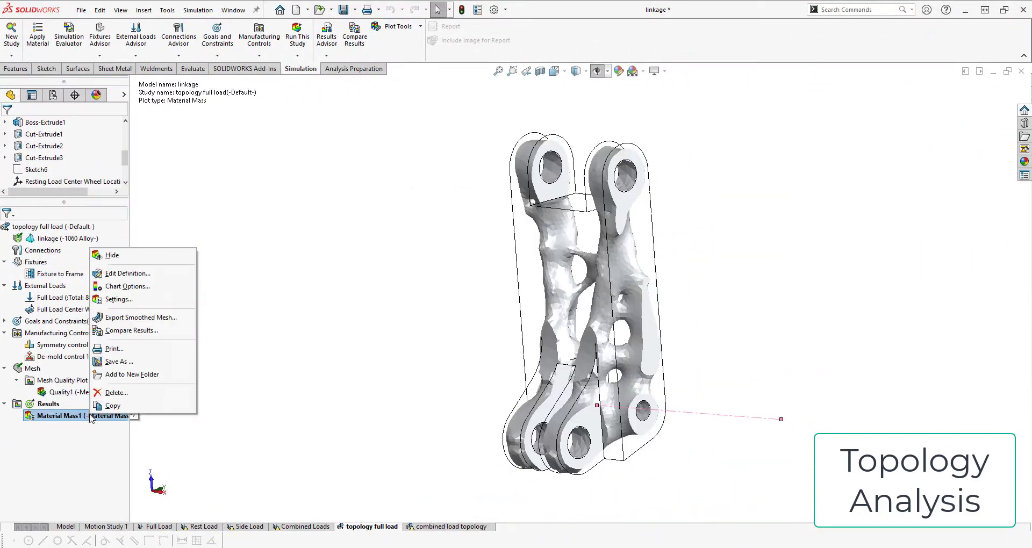
{"action": "left_click", "coordinate": [159, 318]}
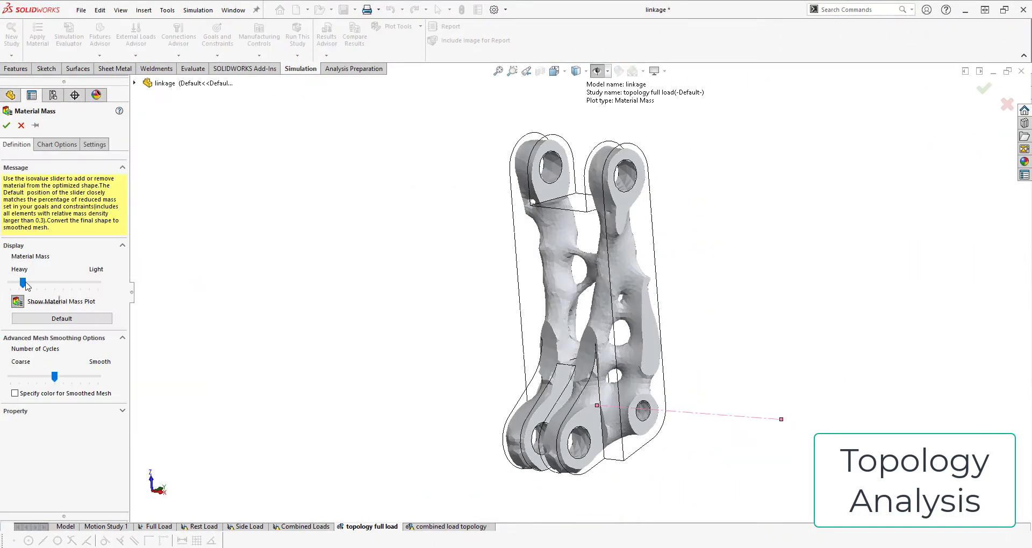
{"action": "left_click_drag", "start_coordinate": [18, 281], "coordinate": [16, 282]}
{"action": "scroll", "coordinate": [666, 288], "scroll_direction": "down", "scroll_amount": 3}
{"action": "scroll", "coordinate": [666, 288], "scroll_direction": "up", "scroll_amount": 1}
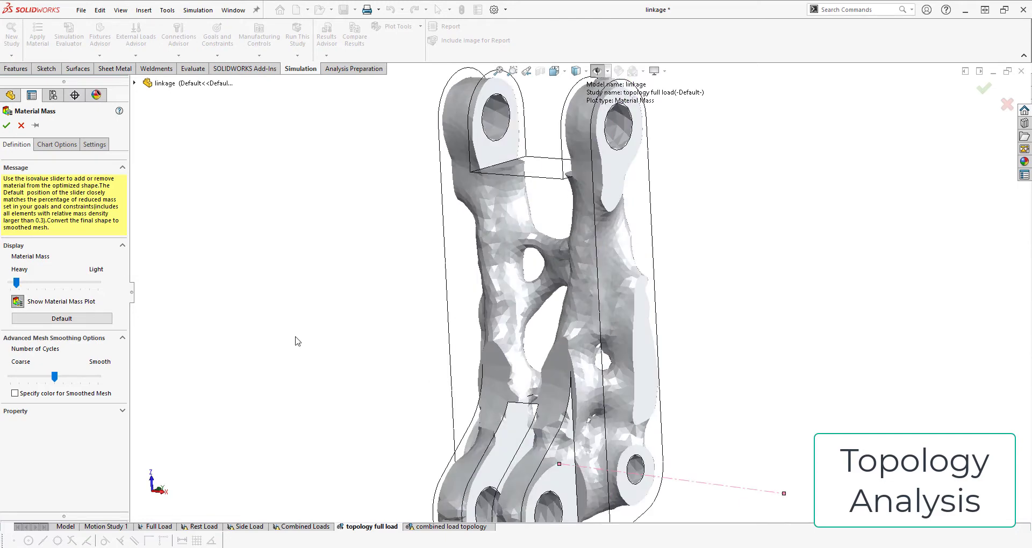
{"action": "scroll", "coordinate": [656, 342], "scroll_direction": "up", "scroll_amount": 3}
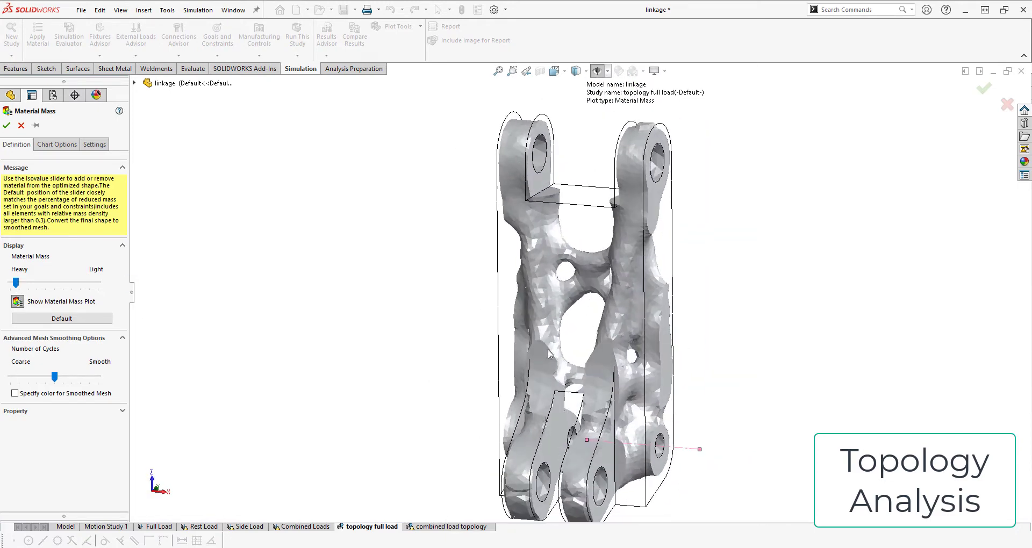
{"action": "left_click", "coordinate": [7, 125]}
Export the topology result as a smoothed mesh into a new configuration.
{"action": "right_click", "coordinate": [198, 480]}
{"action": "left_click", "coordinate": [203, 304]}
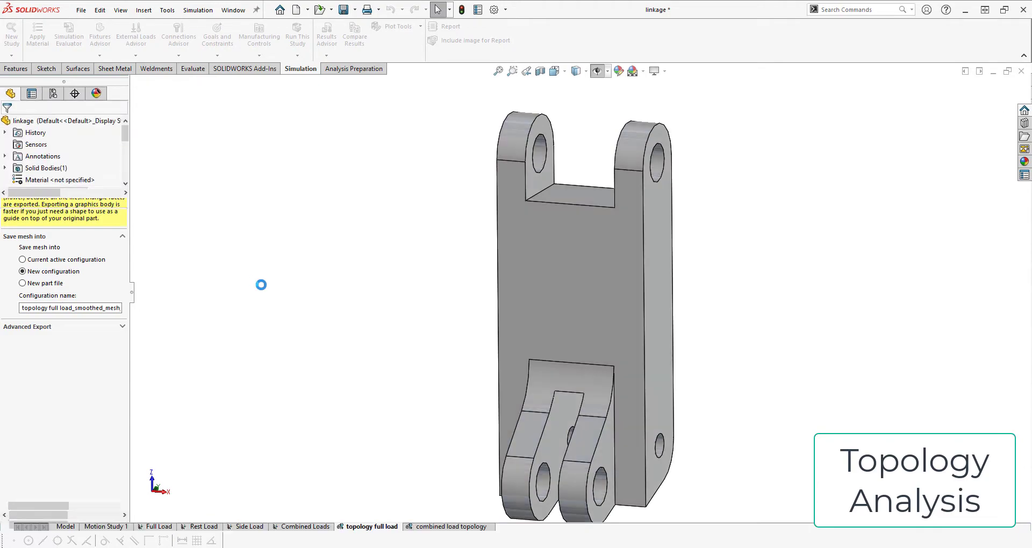
{"action": "scroll", "coordinate": [707, 293], "scroll_direction": "down", "scroll_amount": 3}
{"action": "mouse_move", "coordinate": [652, 292]}
{"action": "middle_mouse_down"}
{"action": "mouse_move", "coordinate": [739, 265]}
{"action": "mouse_move", "coordinate": [657, 243]}
{"action": "middle_mouse_up"}
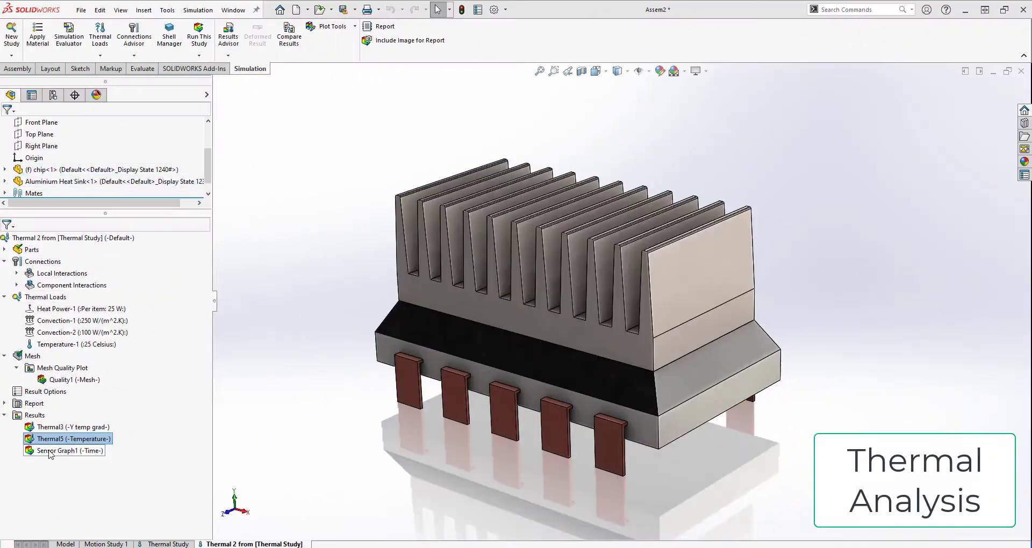
Show the Sensor Graph1 temperature-versus-time graph, then close it.
{"action": "right_click", "coordinate": [51, 453]}
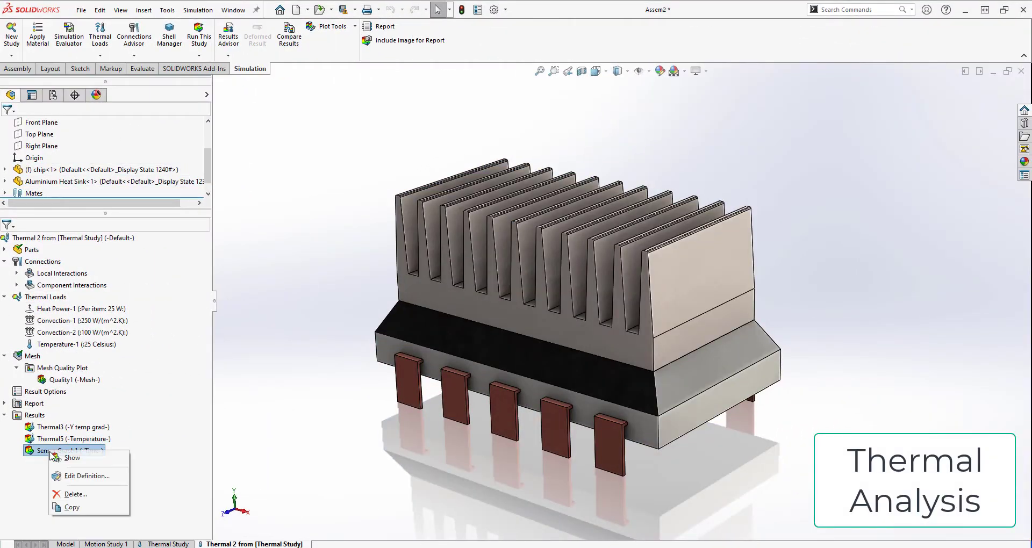
{"action": "left_click", "coordinate": [67, 458]}
{"action": "left_click_drag", "start_coordinate": [186, 51], "coordinate": [249, 101]}
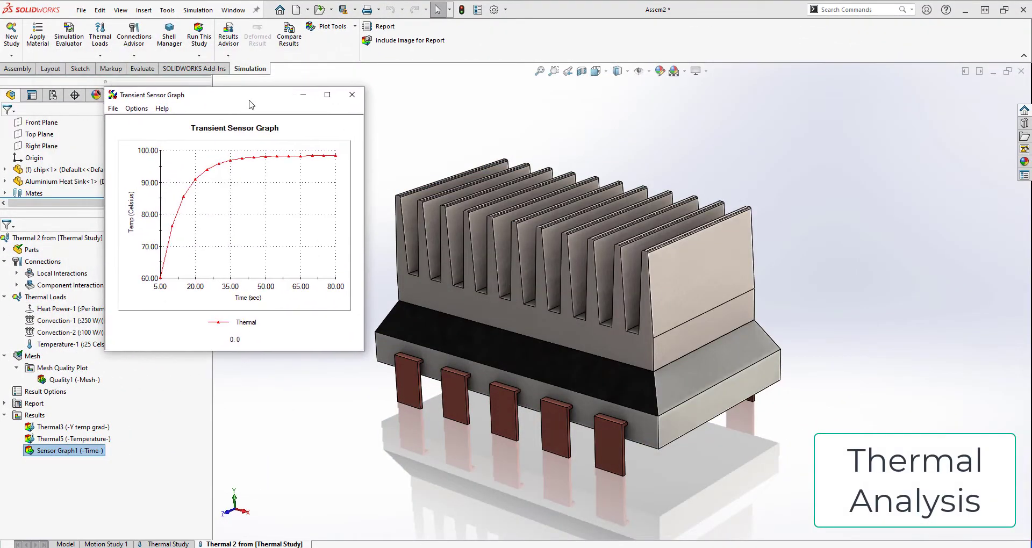
{"action": "left_click", "coordinate": [349, 96]}
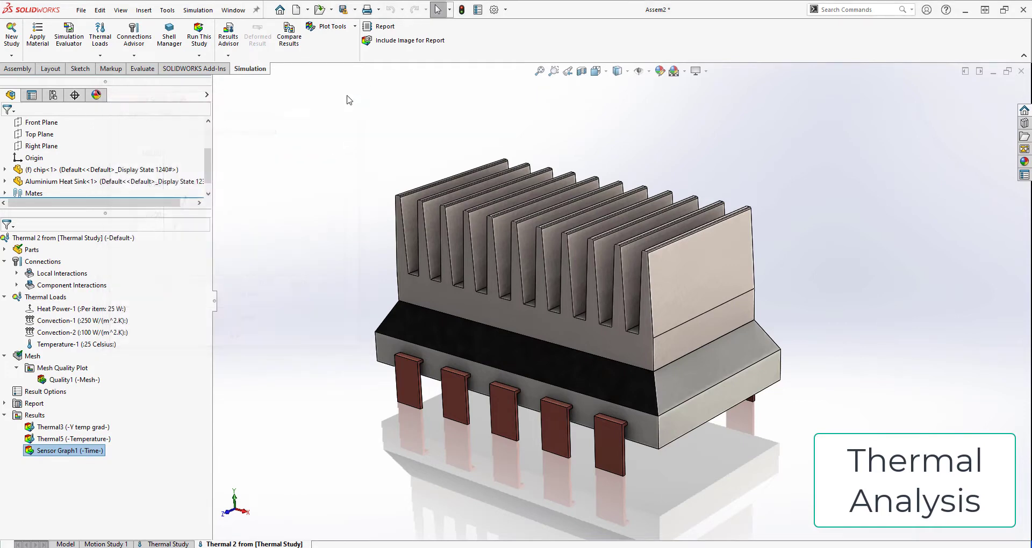
Display the Thermal5 temperature contour on the heat sink and animate it through time.
{"action": "double_click", "coordinate": [84, 439]}
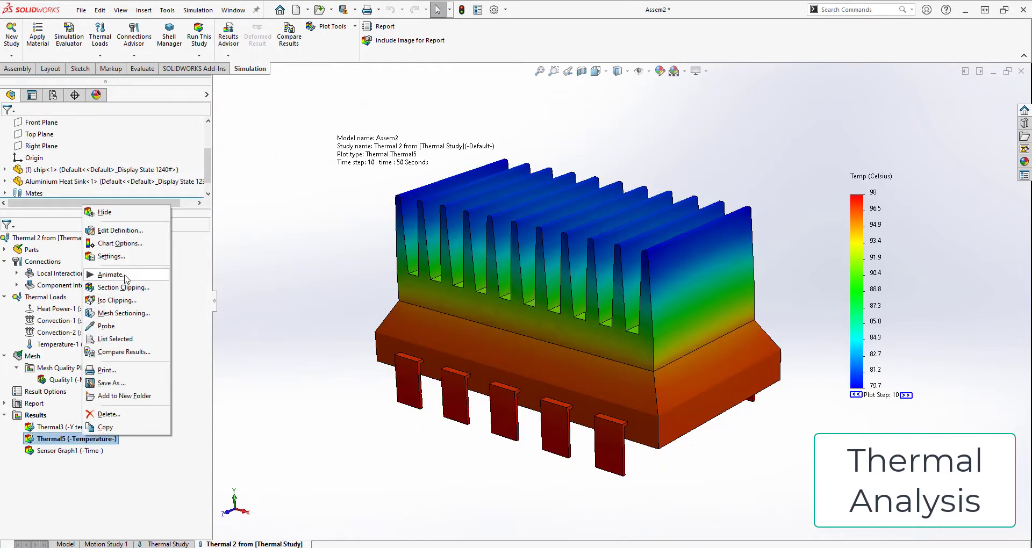
{"action": "left_click", "coordinate": [126, 277]}
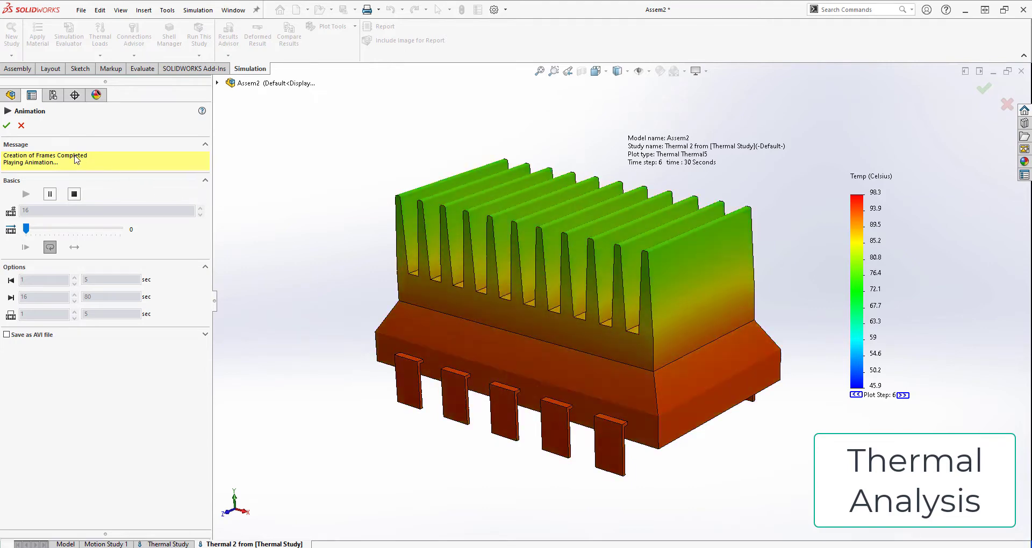
{"action": "left_click", "coordinate": [6, 126]}
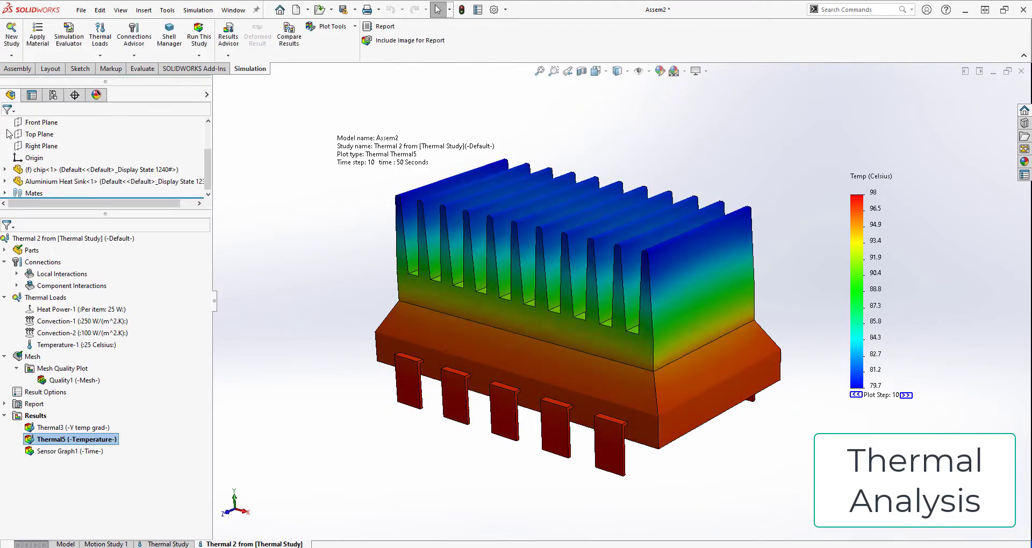
{"action": "middle_click_drag", "start_coordinate": [310, 351], "coordinate": [330, 336]}
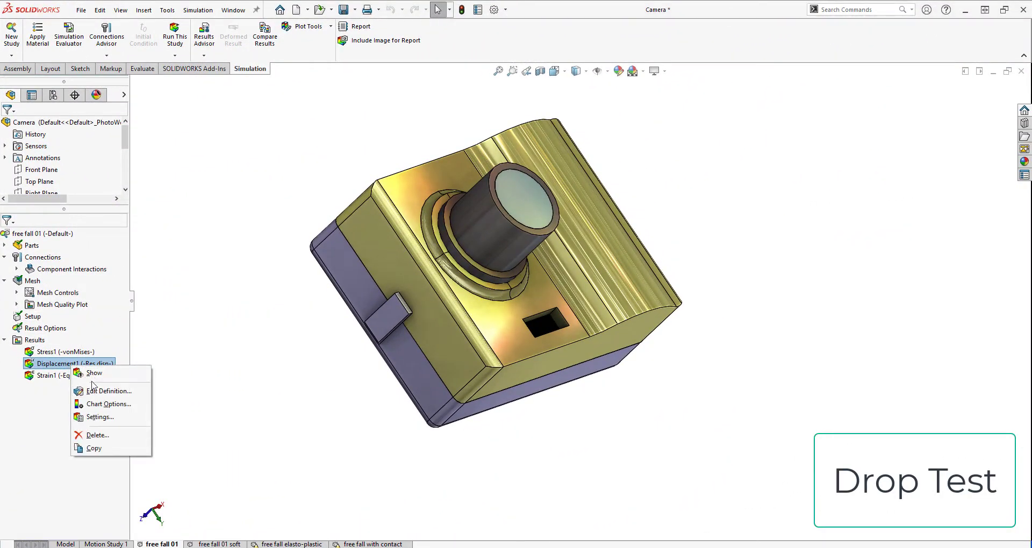
Show the camera's Displacement1 drop-test result and animate it.
{"action": "left_click", "coordinate": [91, 375]}
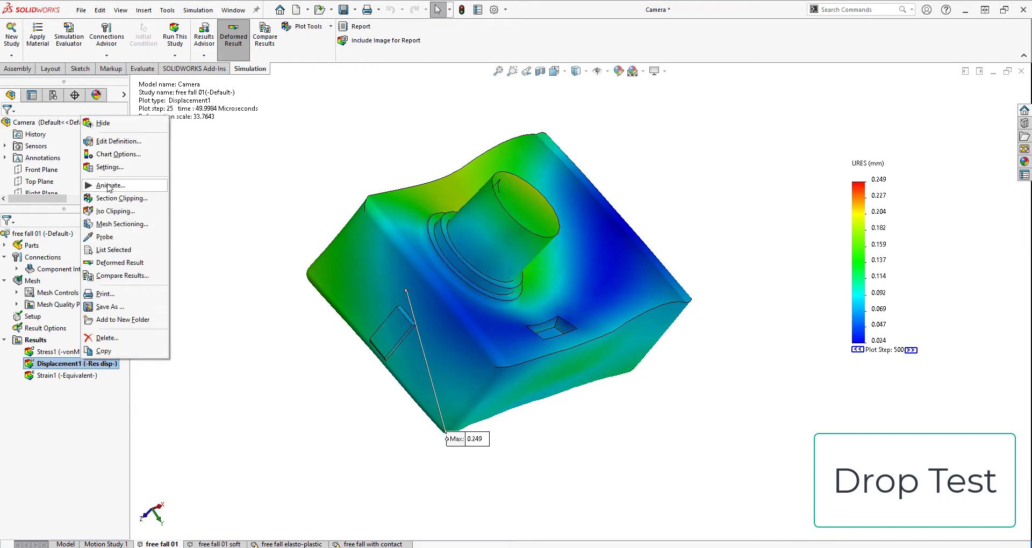
{"action": "left_click", "coordinate": [108, 186]}
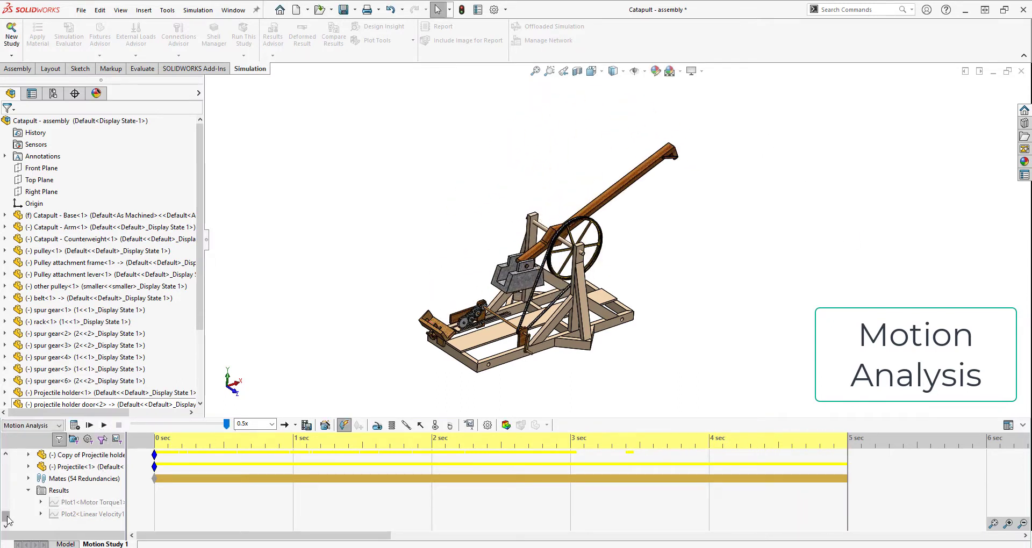
Show Plot1 motor torque at upper left and Plot2 linear velocity below it.
{"action": "left_click", "coordinate": [109, 433]}
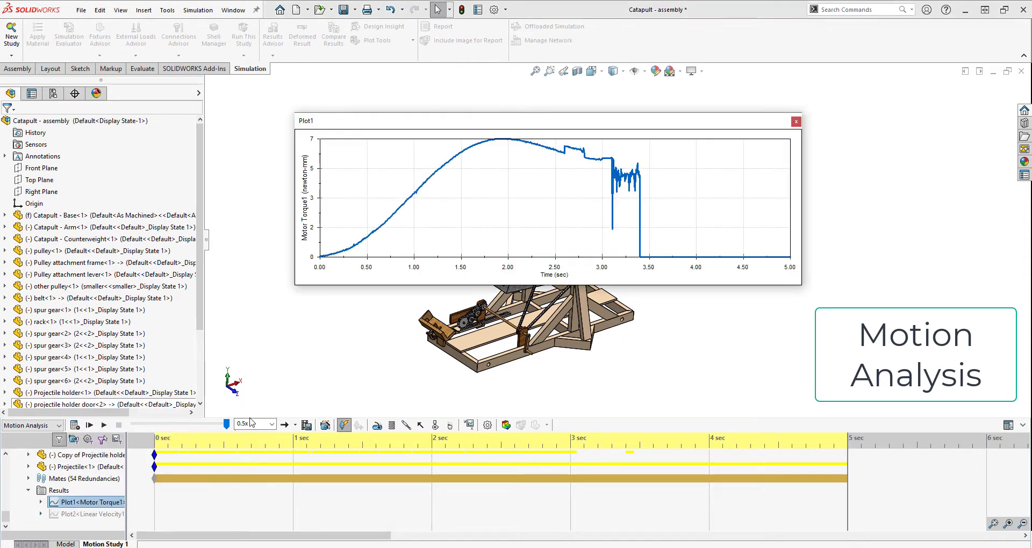
{"action": "left_click_drag", "start_coordinate": [448, 127], "coordinate": [179, 105]}
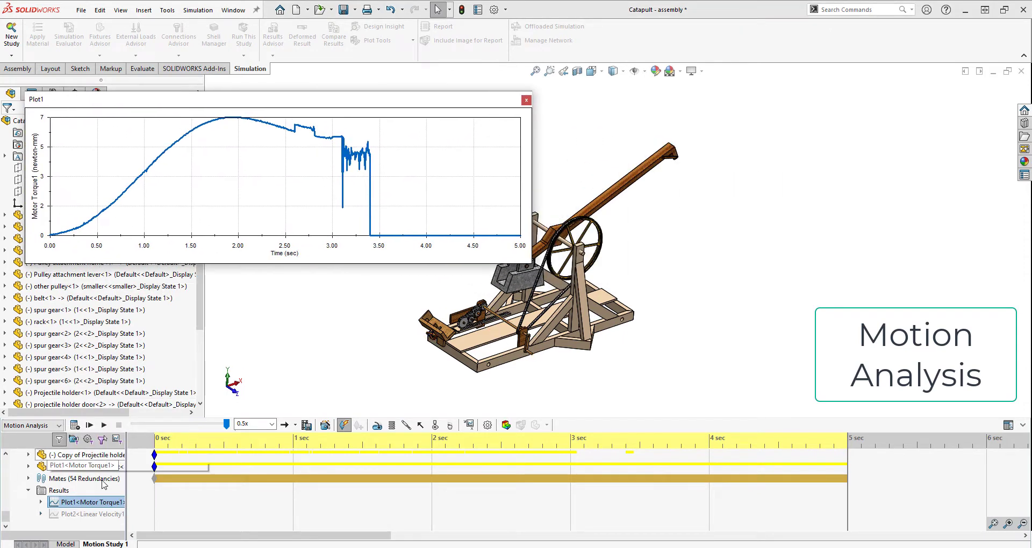
{"action": "right_click", "coordinate": [90, 517]}
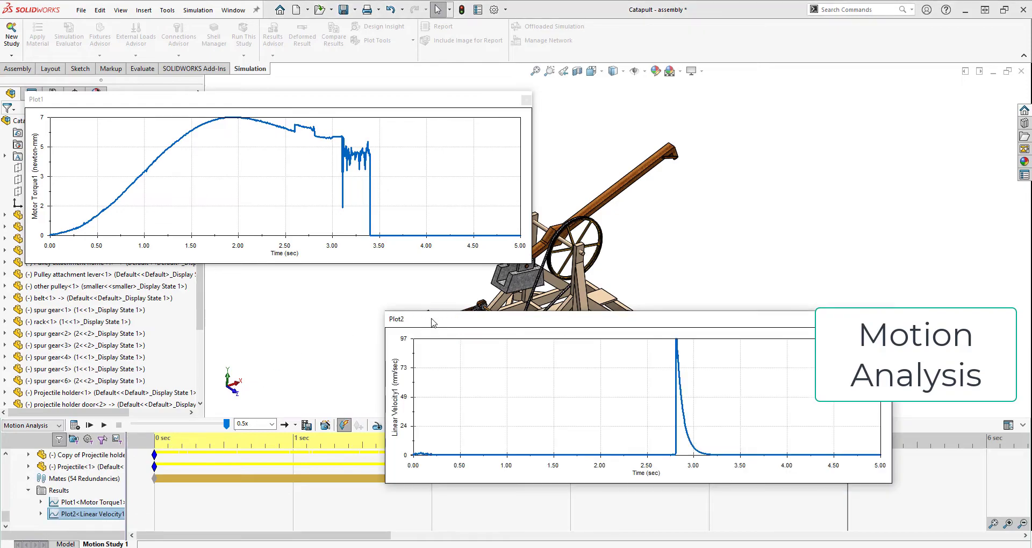
{"action": "mouse_move", "coordinate": [419, 316]}
{"action": "left_mouse_down"}
{"action": "mouse_move", "coordinate": [339, 324]}
{"action": "mouse_move", "coordinate": [80, 283]}
{"action": "left_mouse_up"}
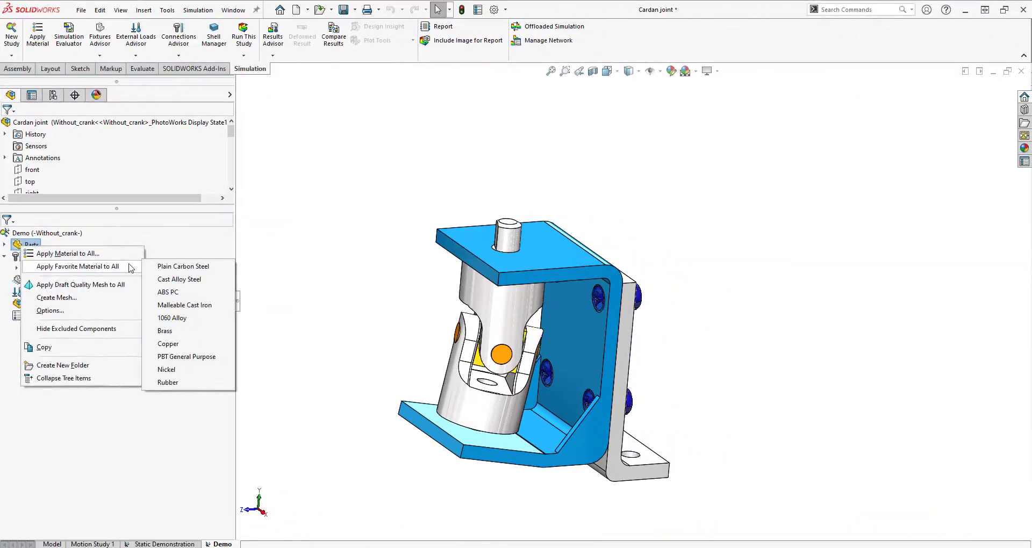
Show the Stress1 von Mises plot with the legend set to one decimal place.
{"action": "left_click", "coordinate": [96, 315], "text": "ctrl"}
{"action": "right_click", "coordinate": [81, 291]}
{"action": "left_click", "coordinate": [5, 244]}
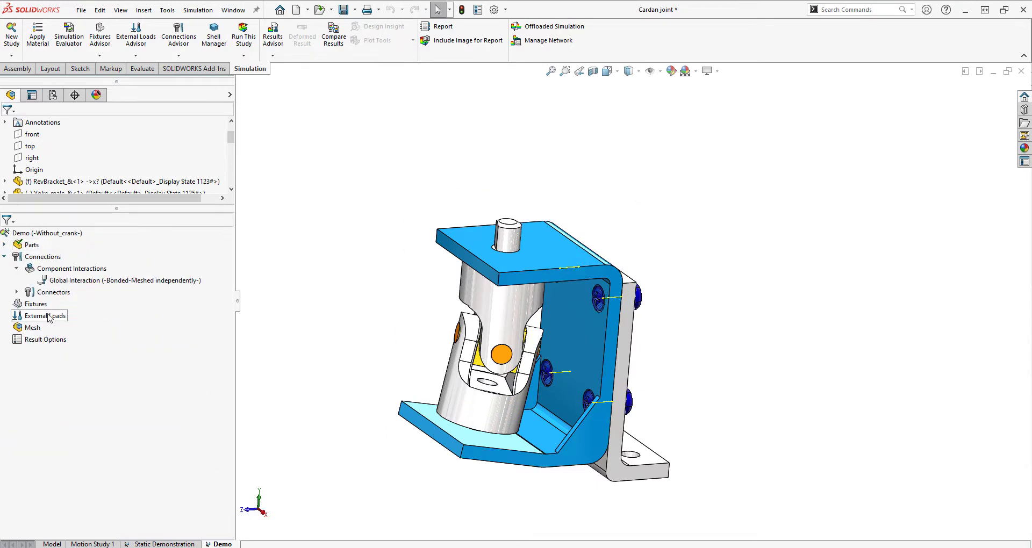
{"action": "left_click", "coordinate": [74, 330]}
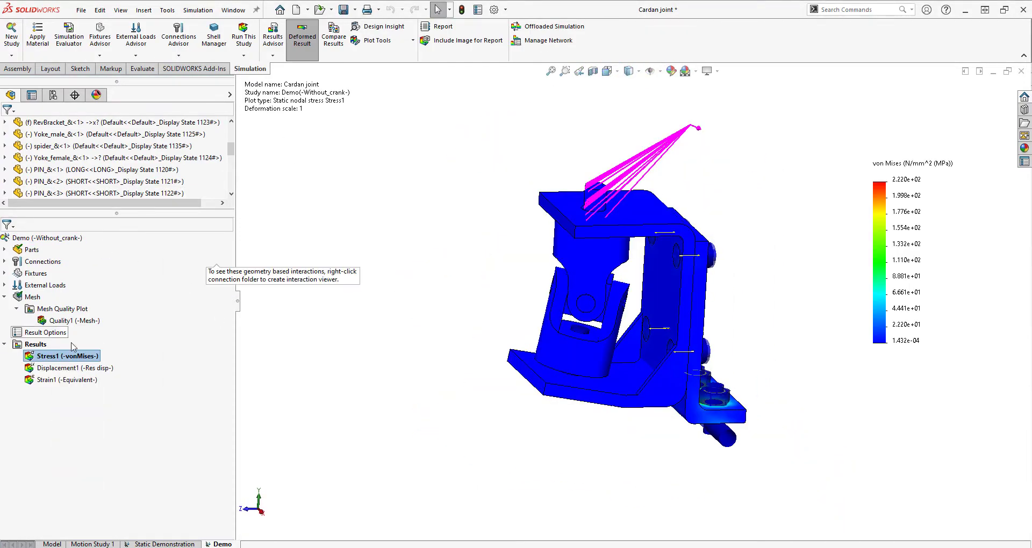
{"action": "double_click", "coordinate": [72, 351]}
{"action": "key", "text": "Return"}
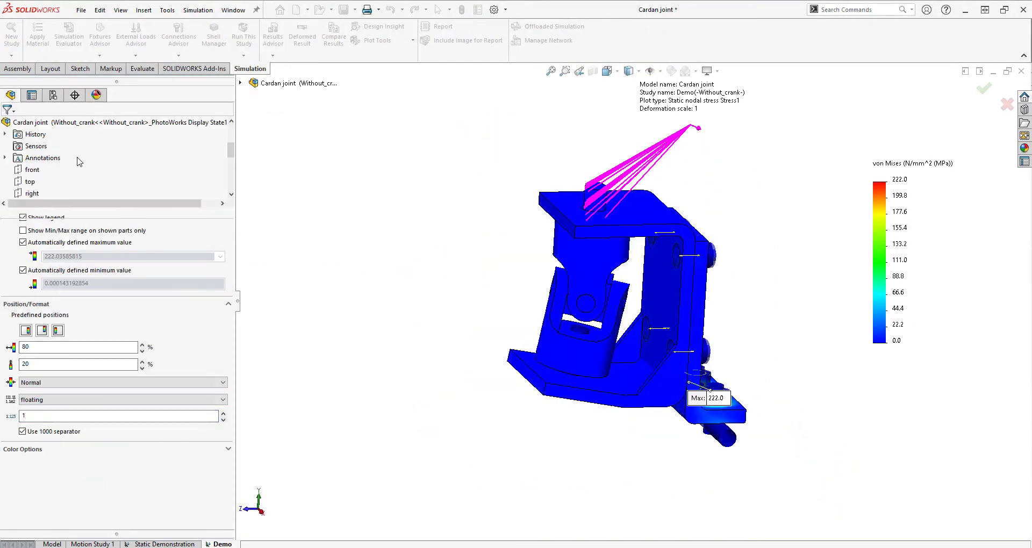
Iso-clip the stress plot to isolate the high-stress regions around the bolted bracket.
{"action": "middle_click_drag", "start_coordinate": [854, 383], "coordinate": [736, 271]}
{"action": "right_click", "coordinate": [65, 357]}
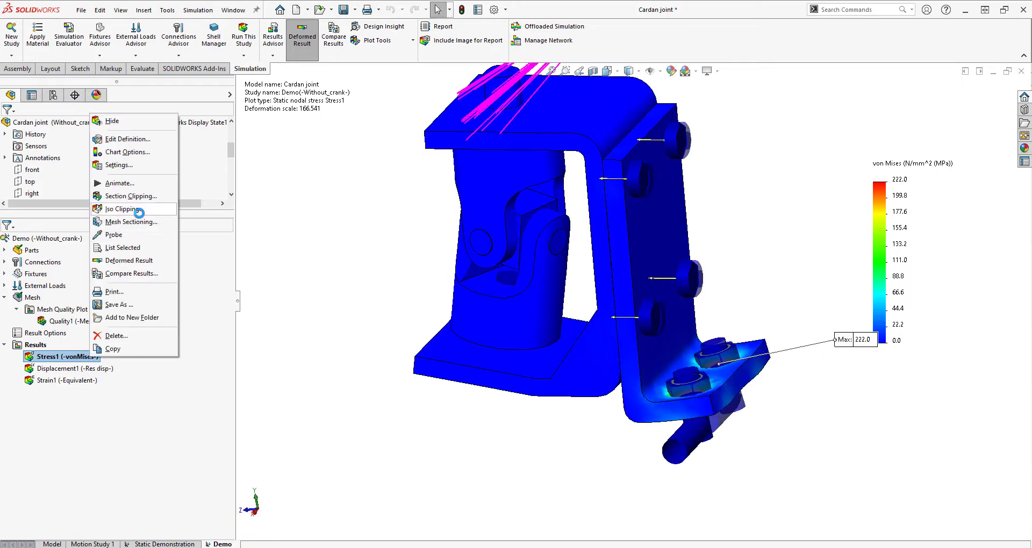
{"action": "left_click", "coordinate": [202, 207]}
{"action": "left_click_drag", "start_coordinate": [115, 186], "coordinate": [57, 188]}
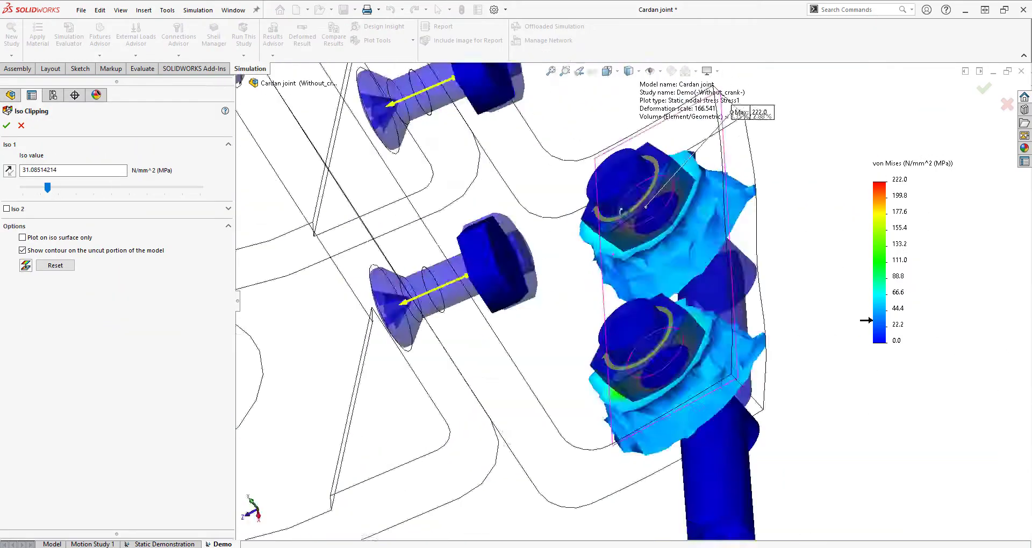
Show the Displacement1 plot and open its legend number format options.
{"action": "right_click", "coordinate": [70, 368]}
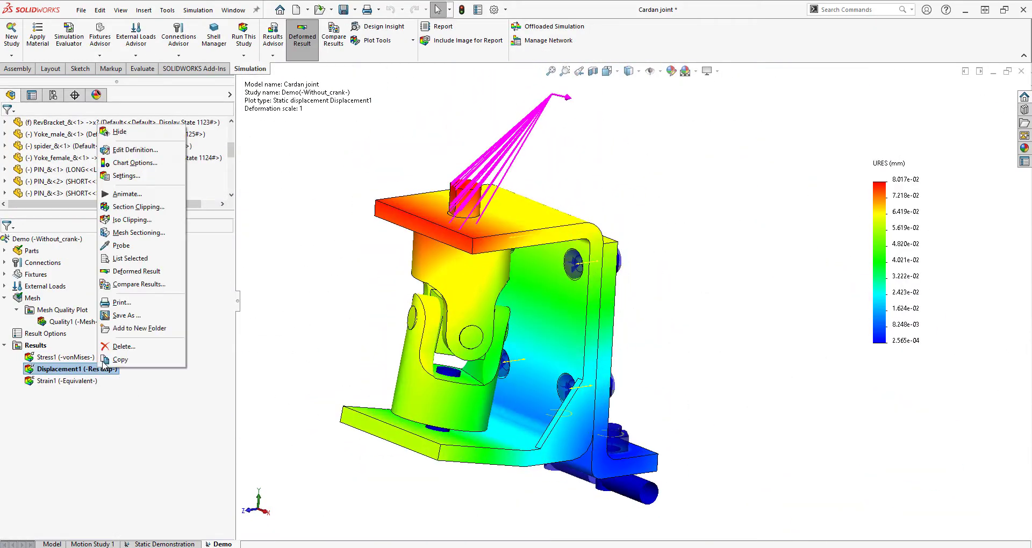
{"action": "left_click", "coordinate": [57, 144]}
{"action": "left_click", "coordinate": [123, 399]}
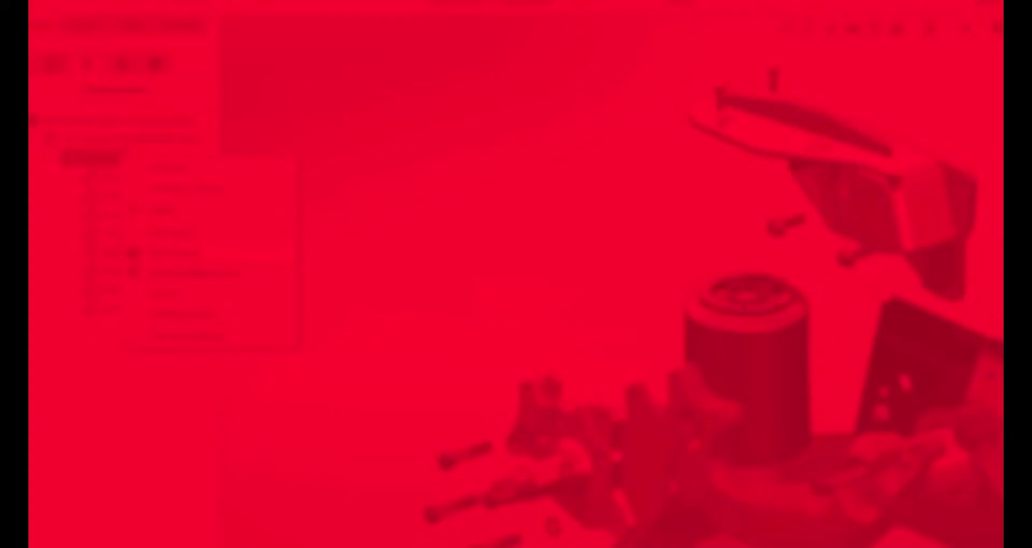